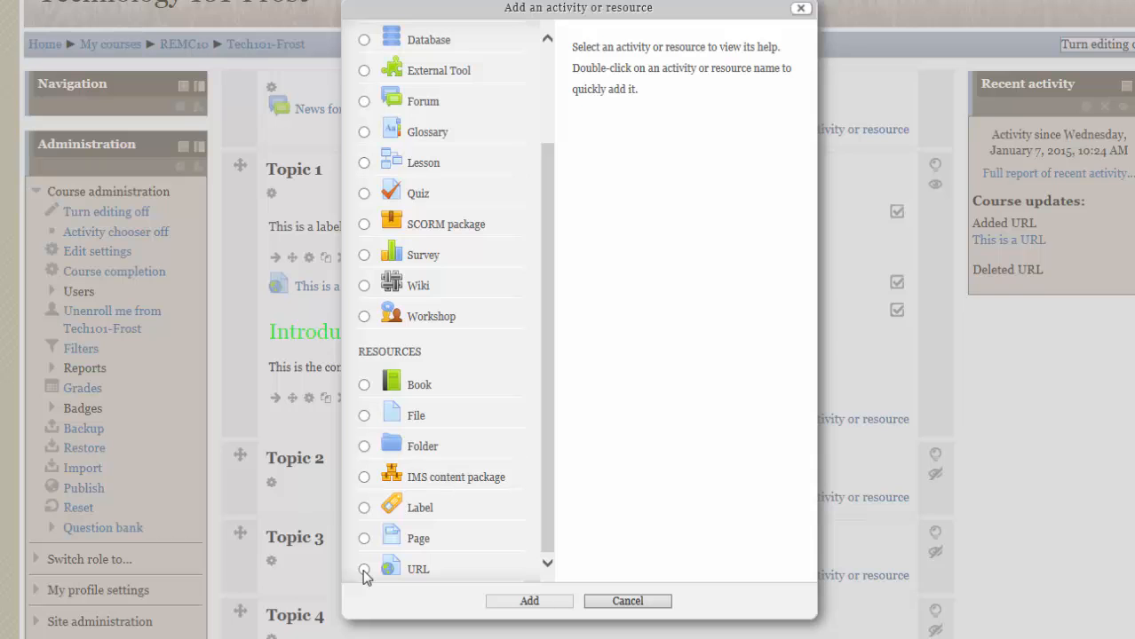
# Start adding a new URL resource to Topic 1.
pyautogui.click(627, 601)
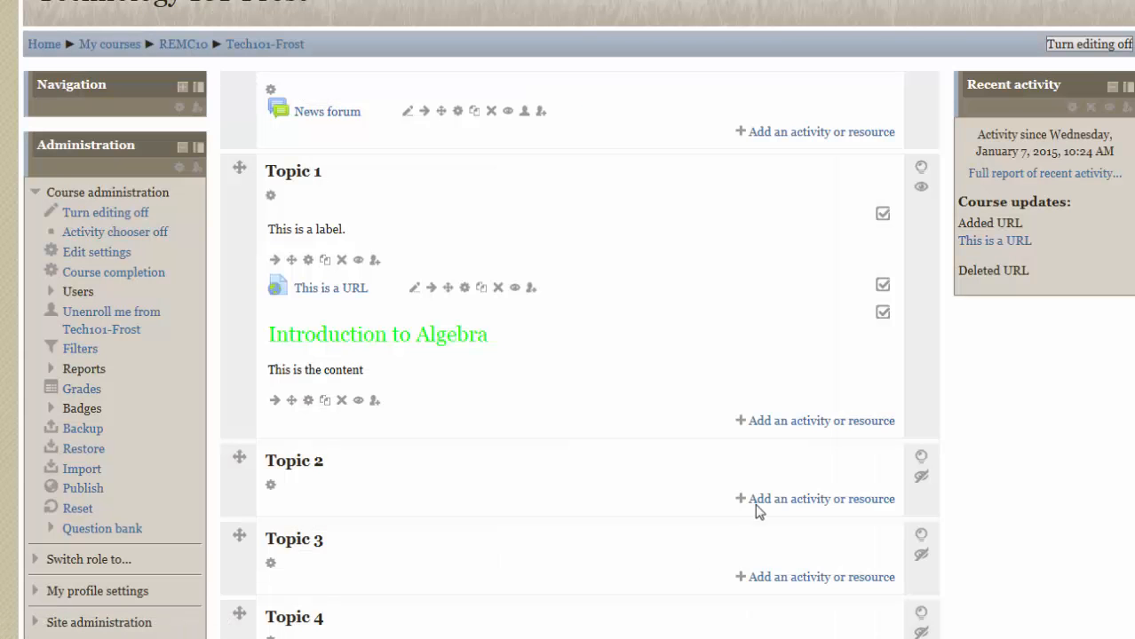
pyautogui.click(800, 426)
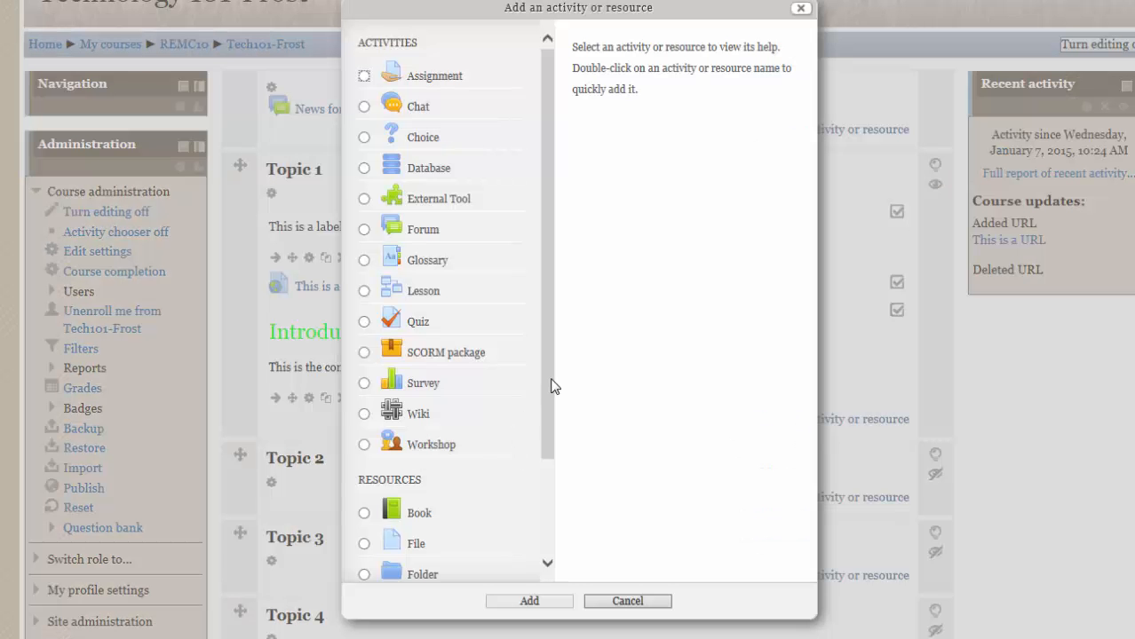
pyautogui.moveTo(553, 386); pyautogui.dragTo(541, 508)
pyautogui.click(419, 569)
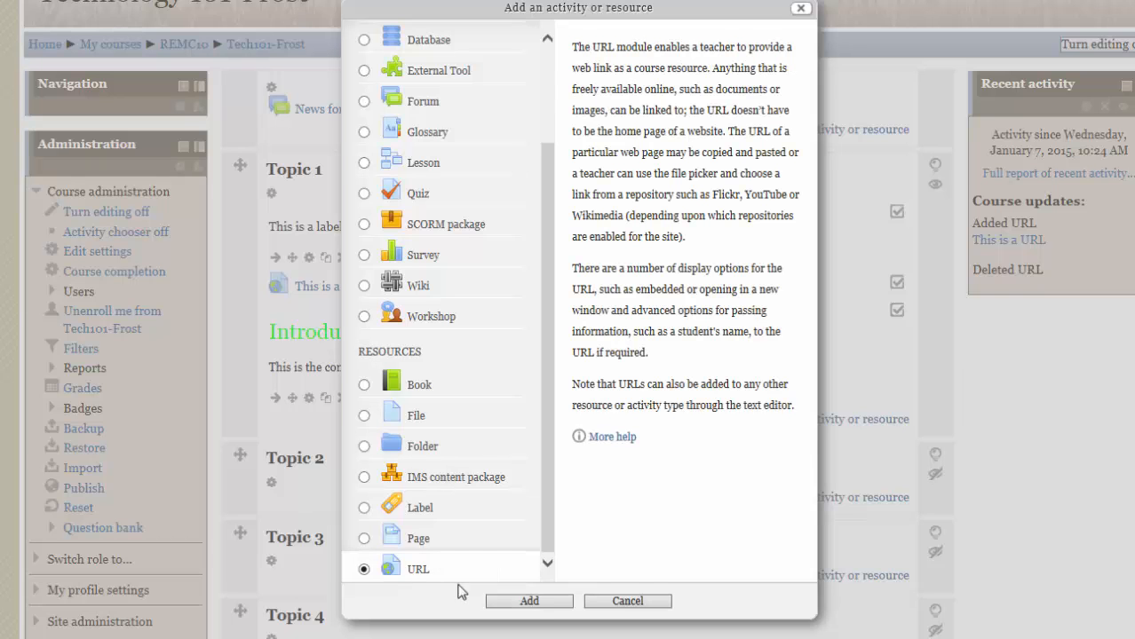
pyautogui.click(530, 601)
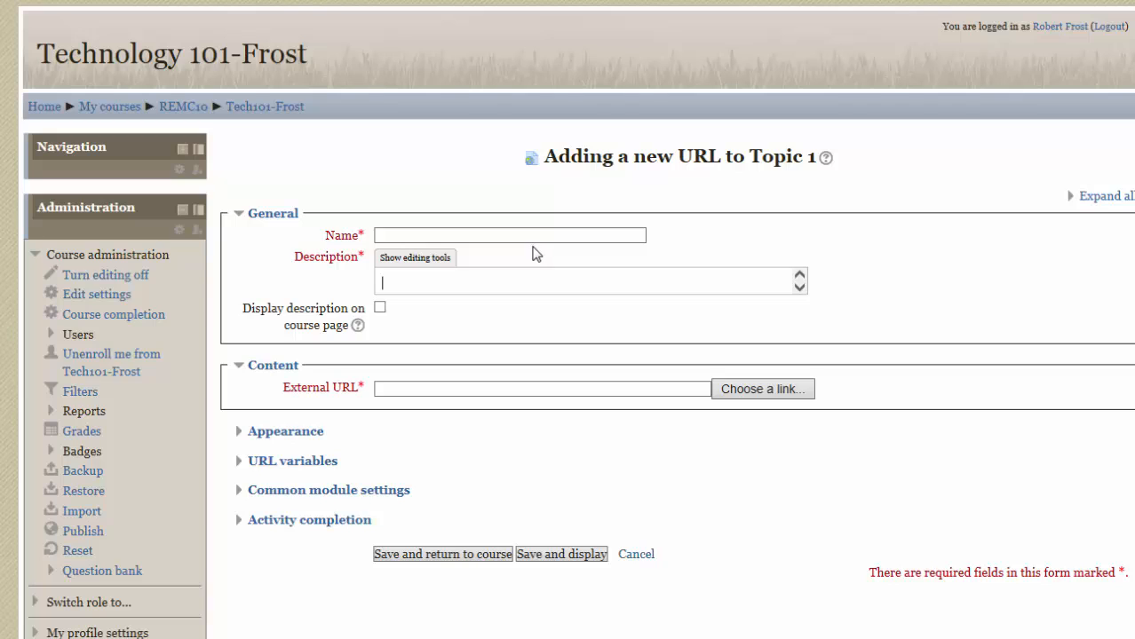
# Name the resource Google Website, describe it as "Click the link above to go to Google and then do a simple search." and display the description.
pyautogui.click(499, 235)
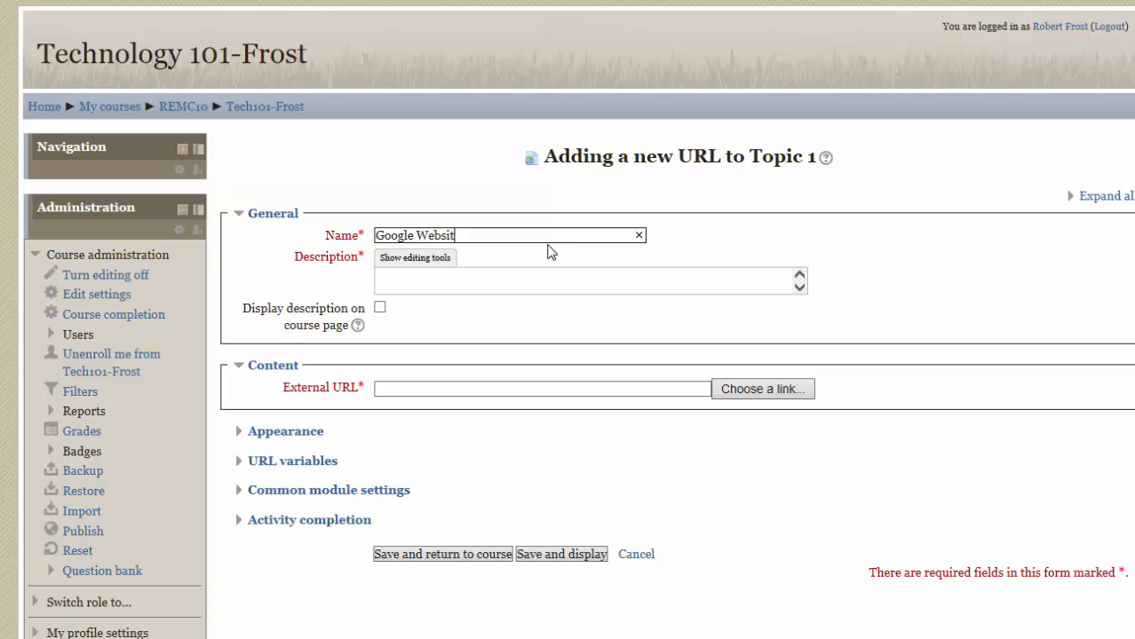
pyautogui.click(423, 279)
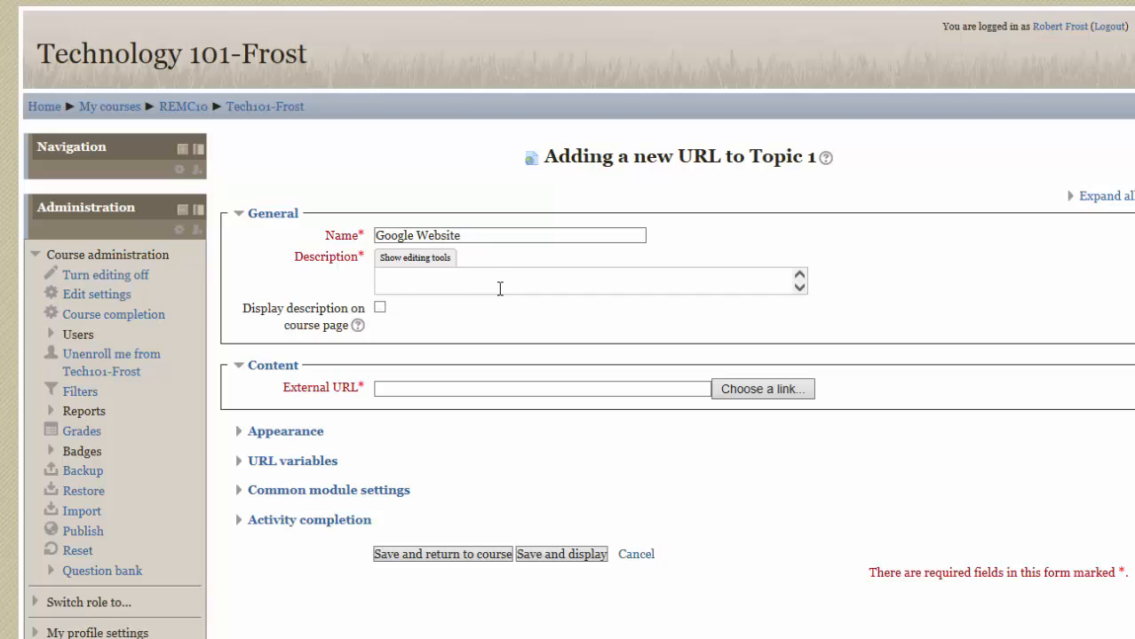
pyautogui.write('Click the link above to go to')
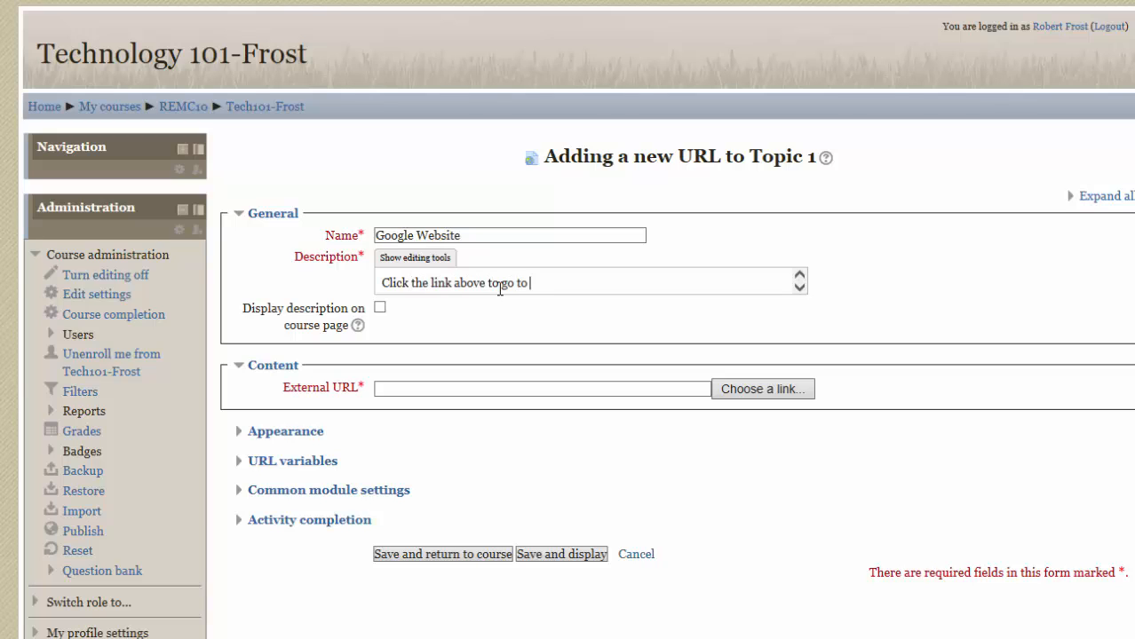
pyautogui.write(' Google and then do a simple search.')
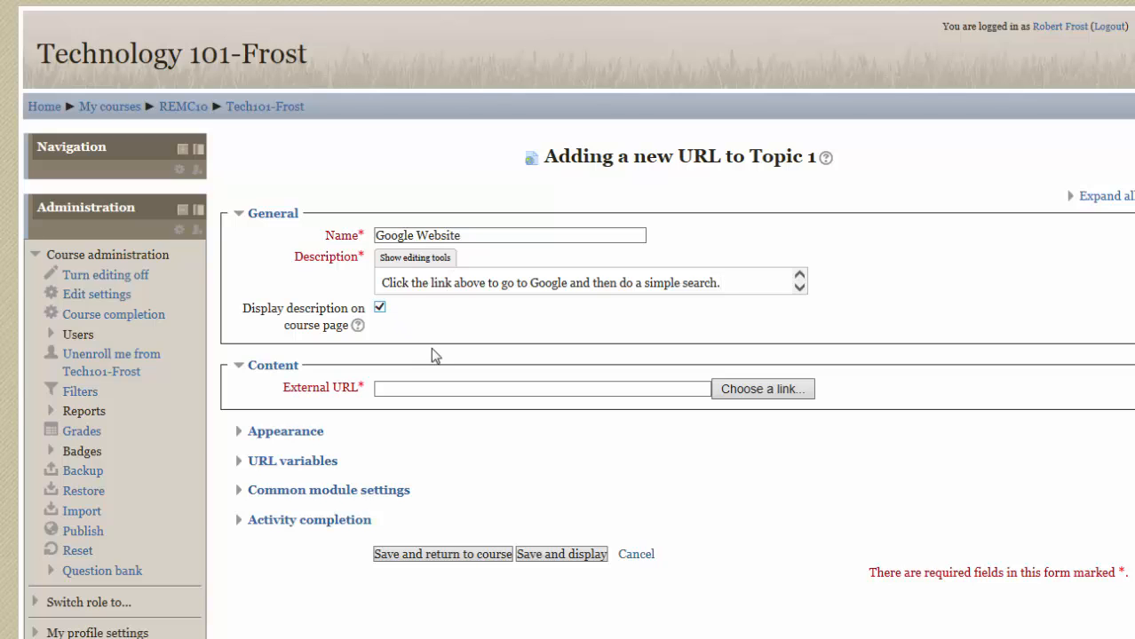
pyautogui.click(441, 389)
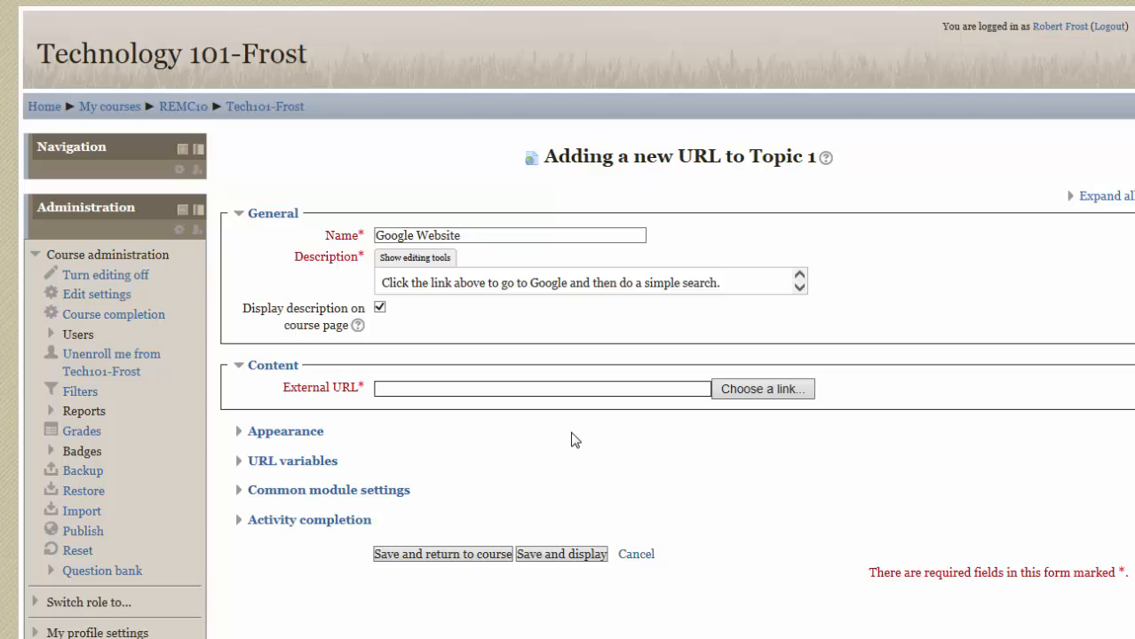
pyautogui.write('www.google.com')
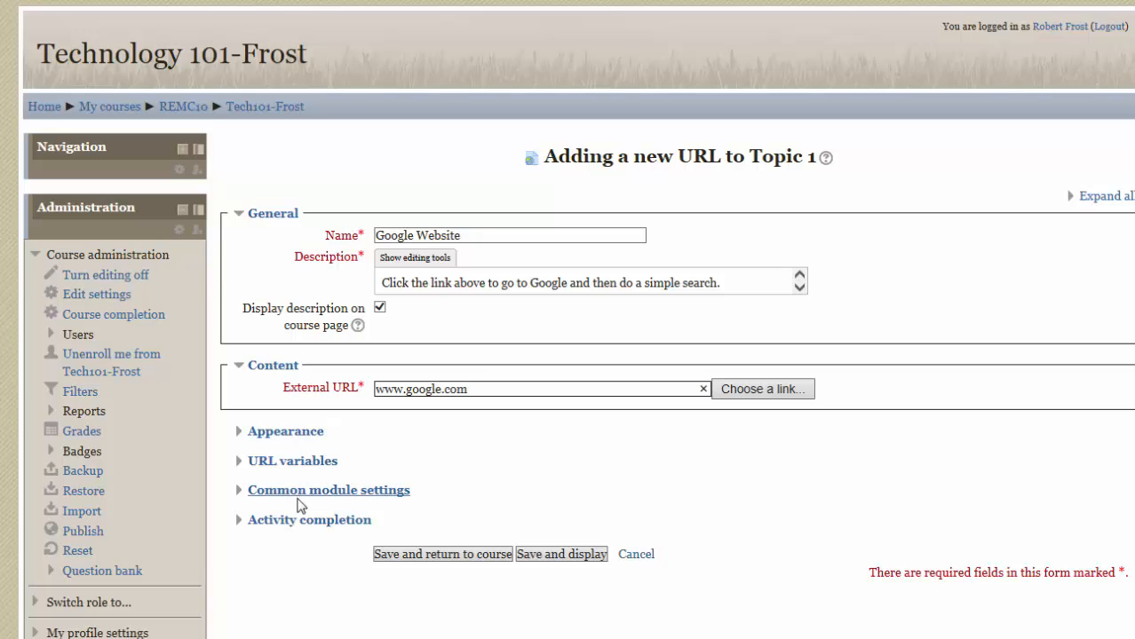
# Examine the Appearance settings and the available display options for the URL resource.
pyautogui.click(302, 435)
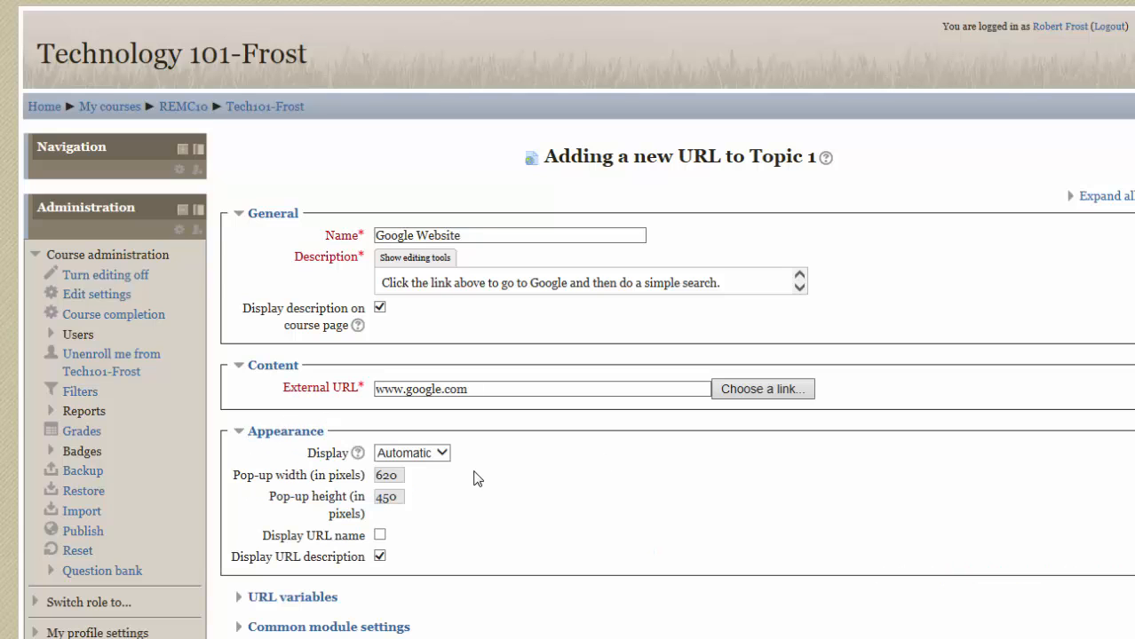
pyautogui.scroll(-2, 611, 506)
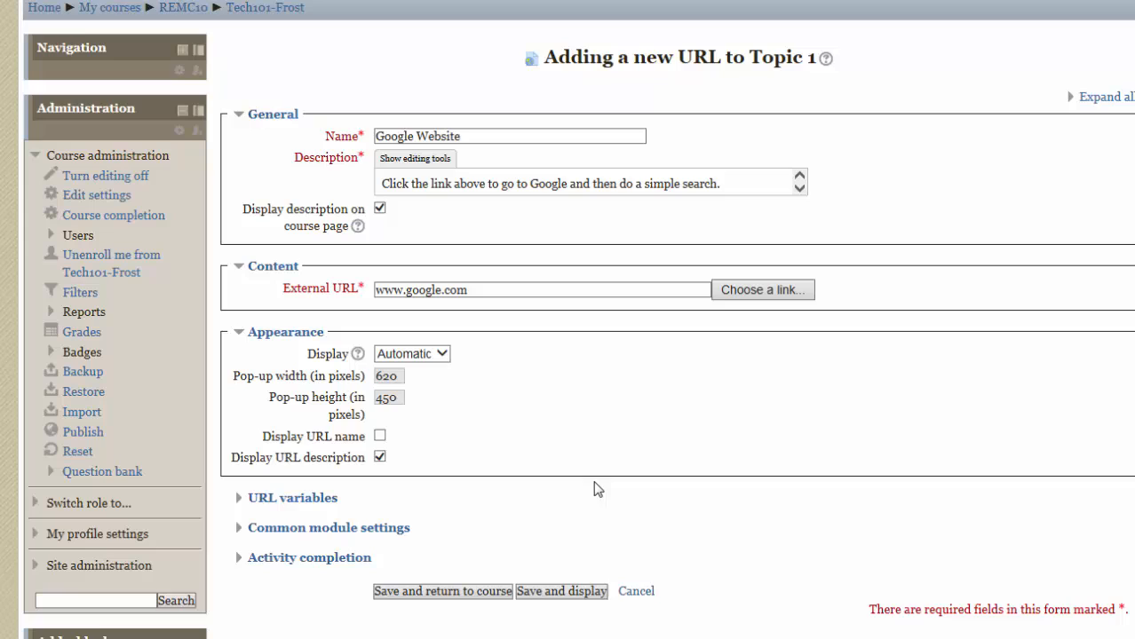
pyautogui.click(442, 355)
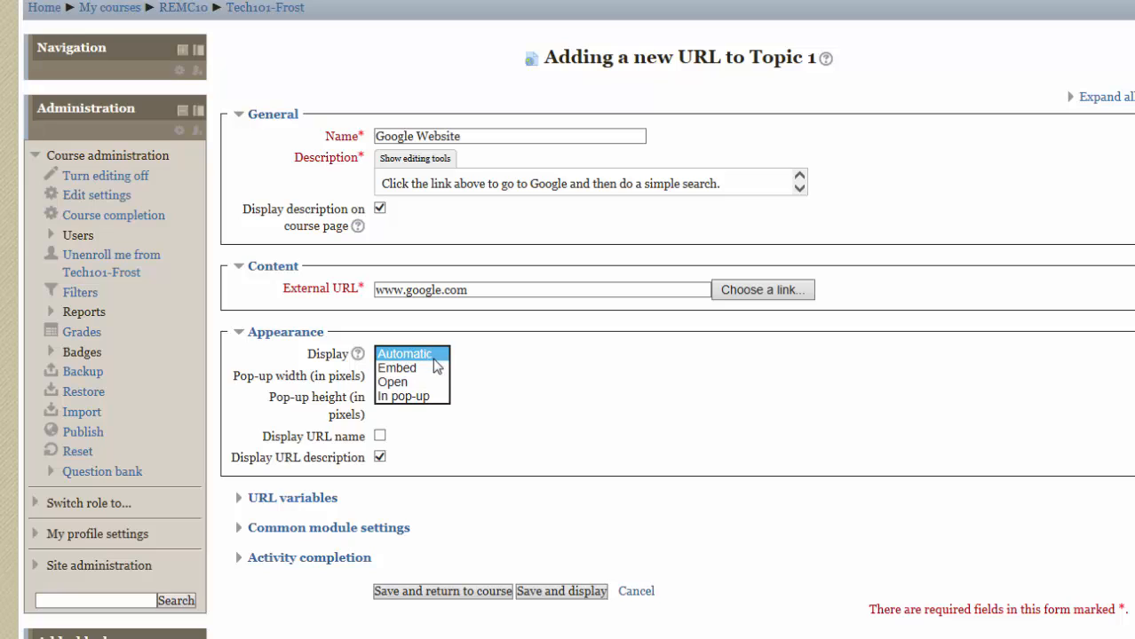
pyautogui.click(494, 367)
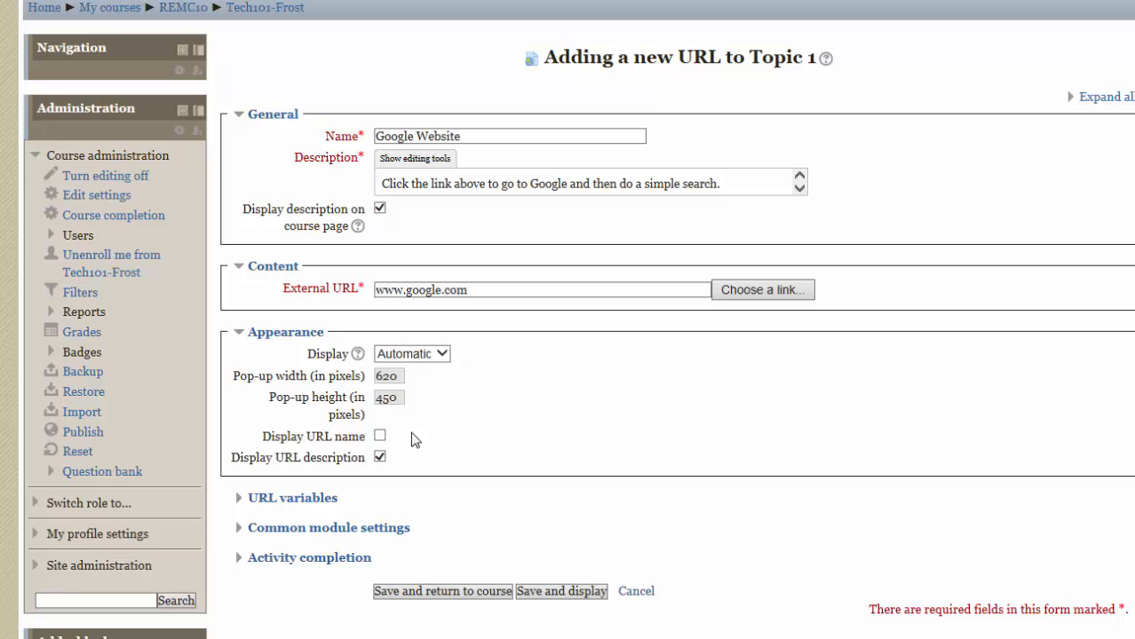
# Review the URL variables, Common module settings and Activity completion sections of the resource form.
pyautogui.click(318, 499)
pyautogui.scroll(-2, 407, 517)
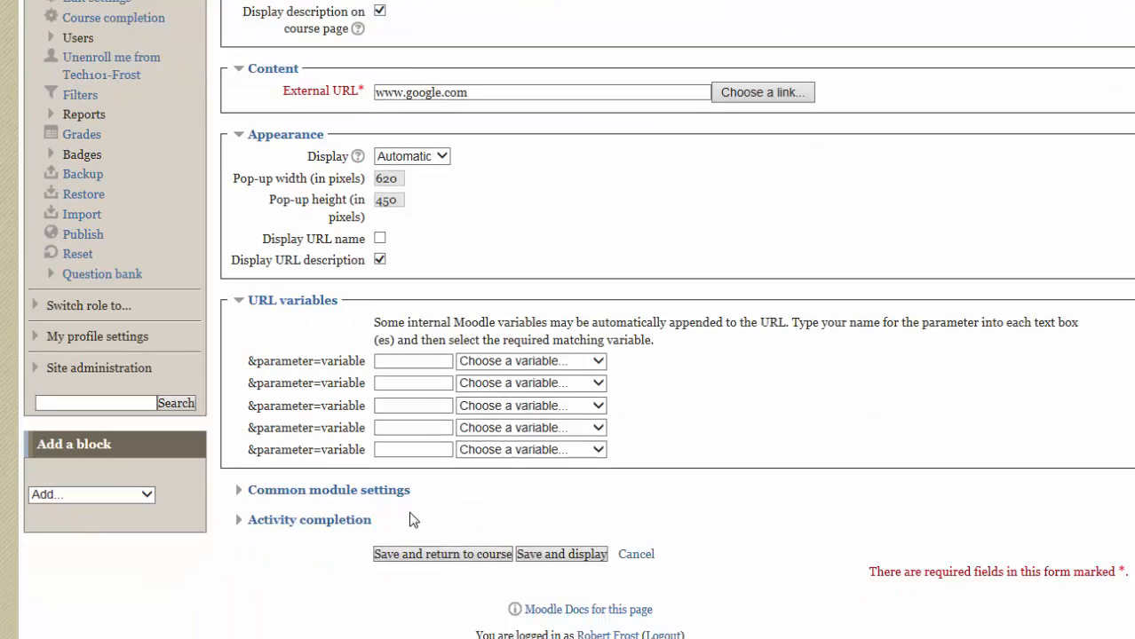
pyautogui.scroll(-2, 410, 519)
pyautogui.scroll(5, 373, 478)
pyautogui.click(293, 500)
pyautogui.scroll(-2, 367, 480)
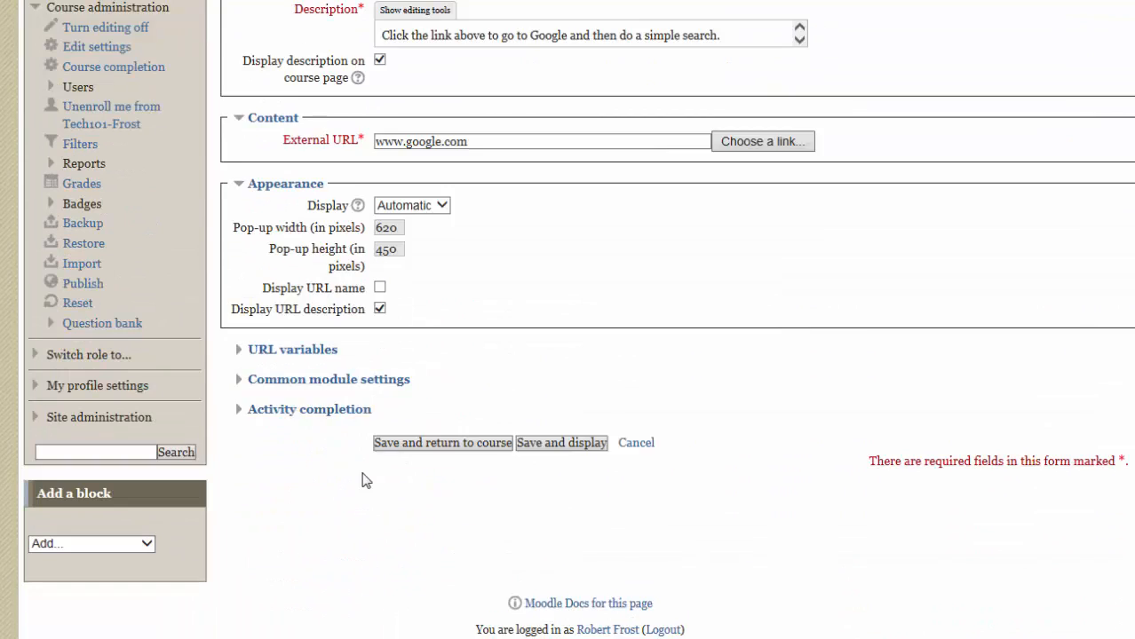
pyautogui.scroll(-1, 362, 480)
pyautogui.click(335, 331)
pyautogui.click(333, 332)
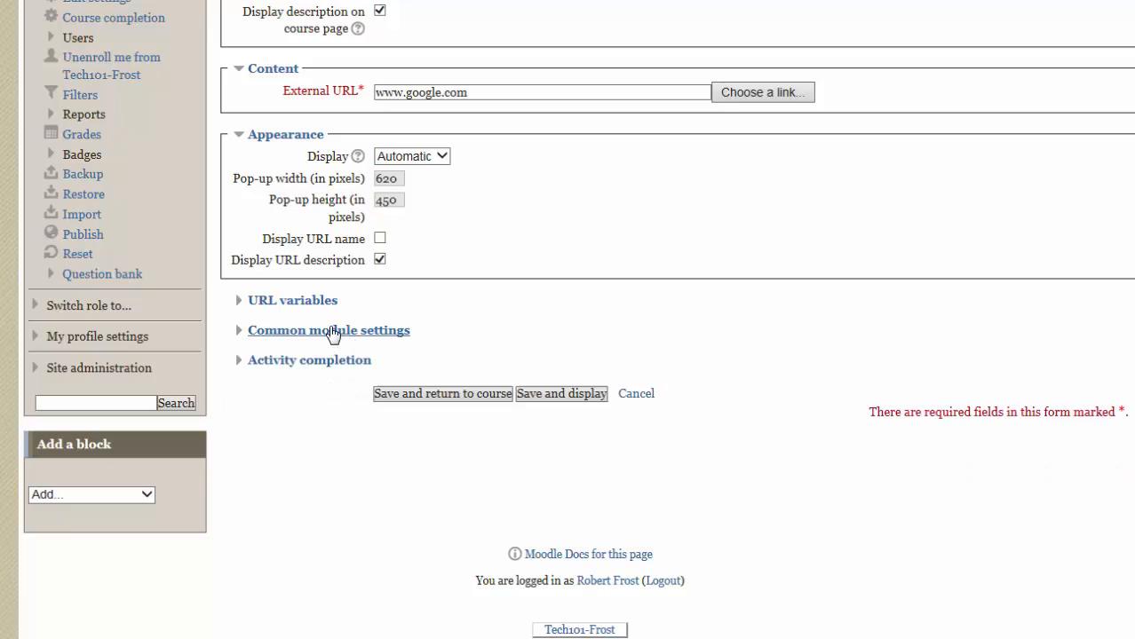
pyautogui.click(318, 361)
pyautogui.click(321, 362)
# Save the resource to the course and test the Google Website link with its automatic display.
pyautogui.click(435, 396)
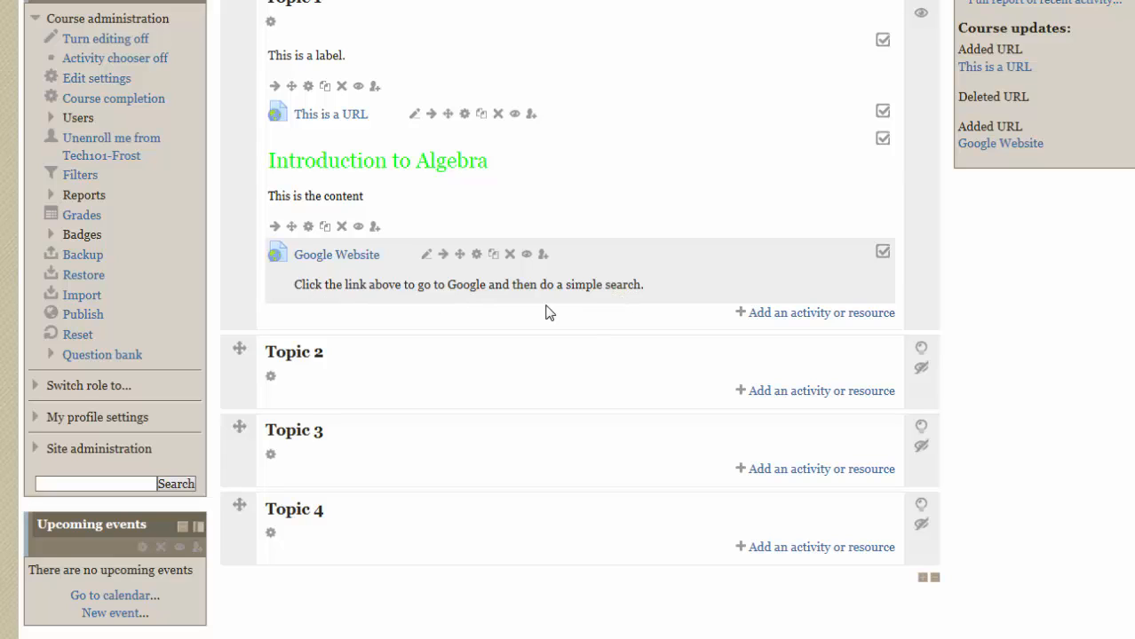
pyautogui.click(355, 258)
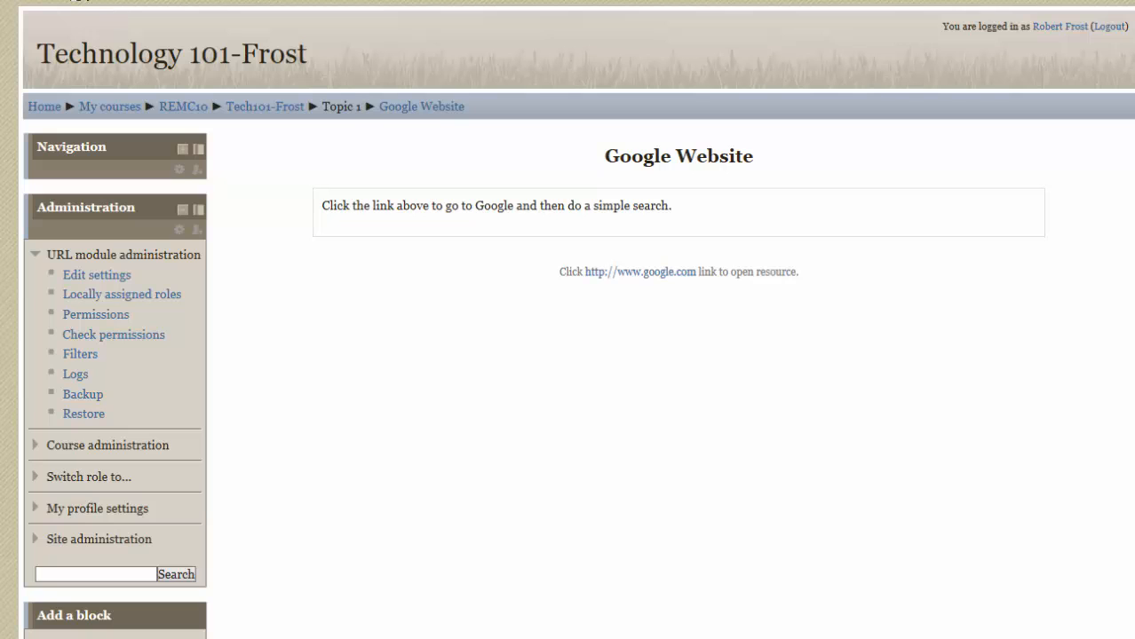
pyautogui.hotkey('alt', 'Left')
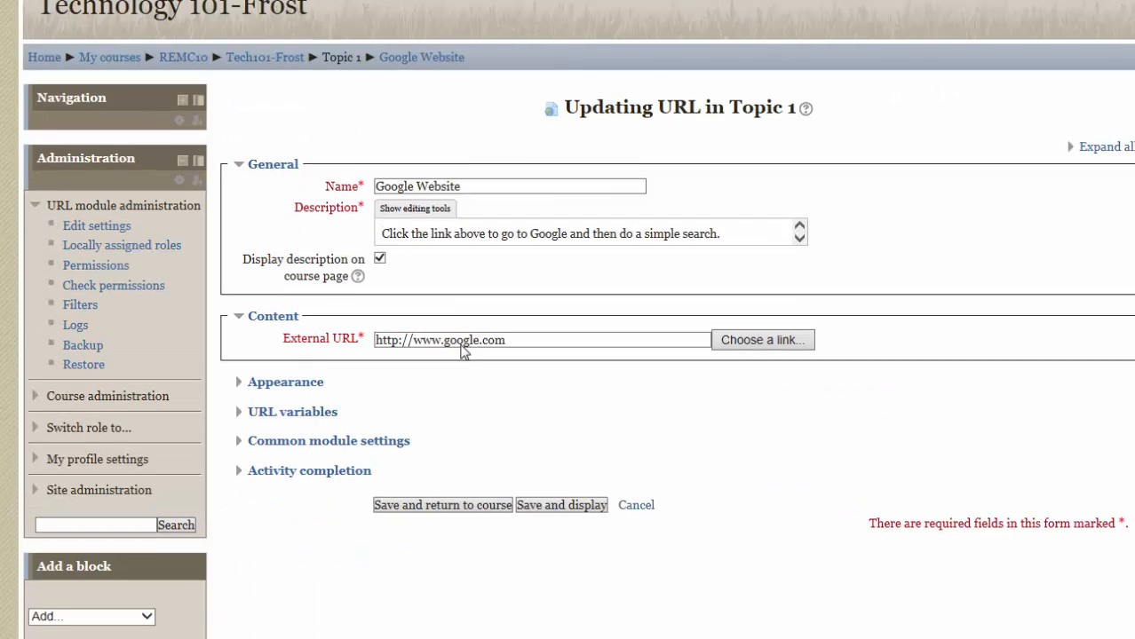
# Set the Google Website resource's display option to Embed and save it back to the course.
pyautogui.scroll(-3, 463, 355)
pyautogui.click(286, 209)
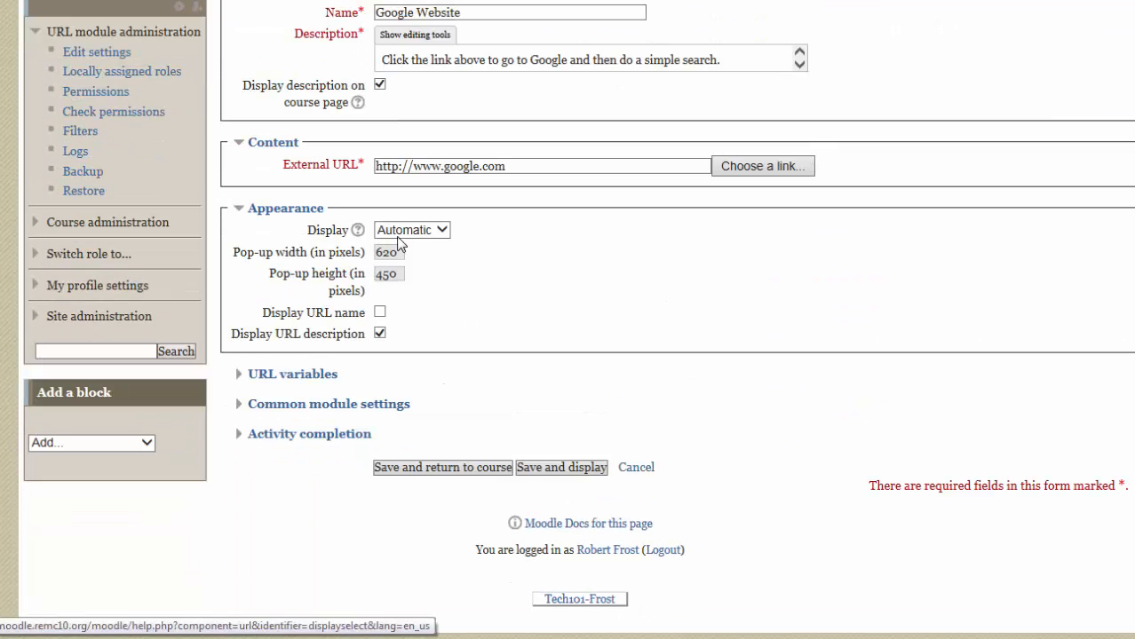
pyautogui.click(427, 230)
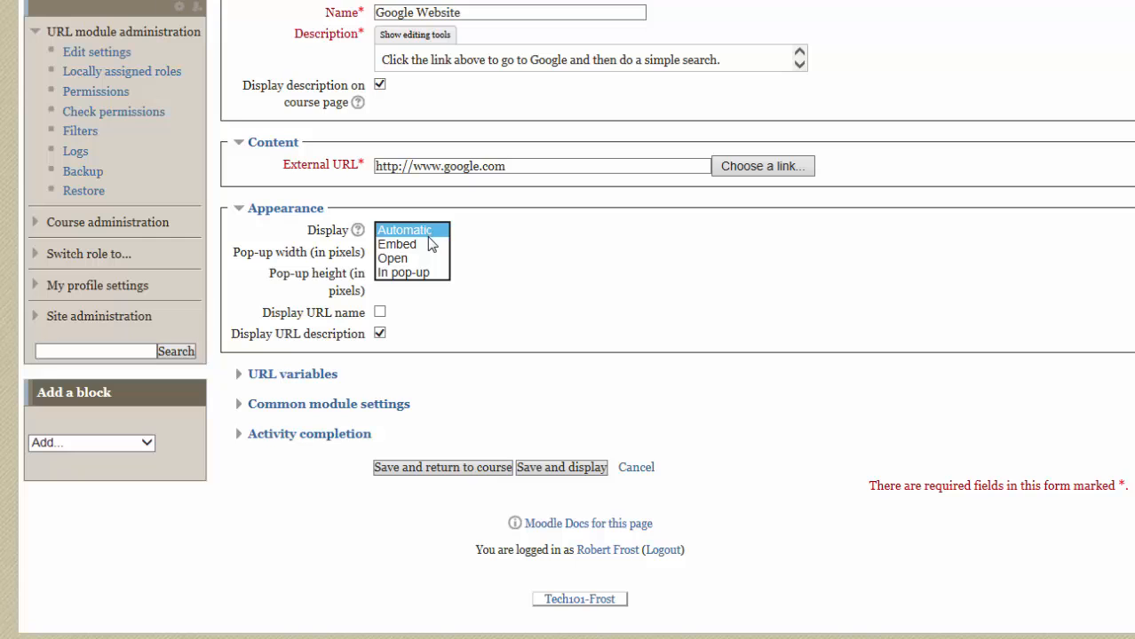
pyautogui.click(416, 244)
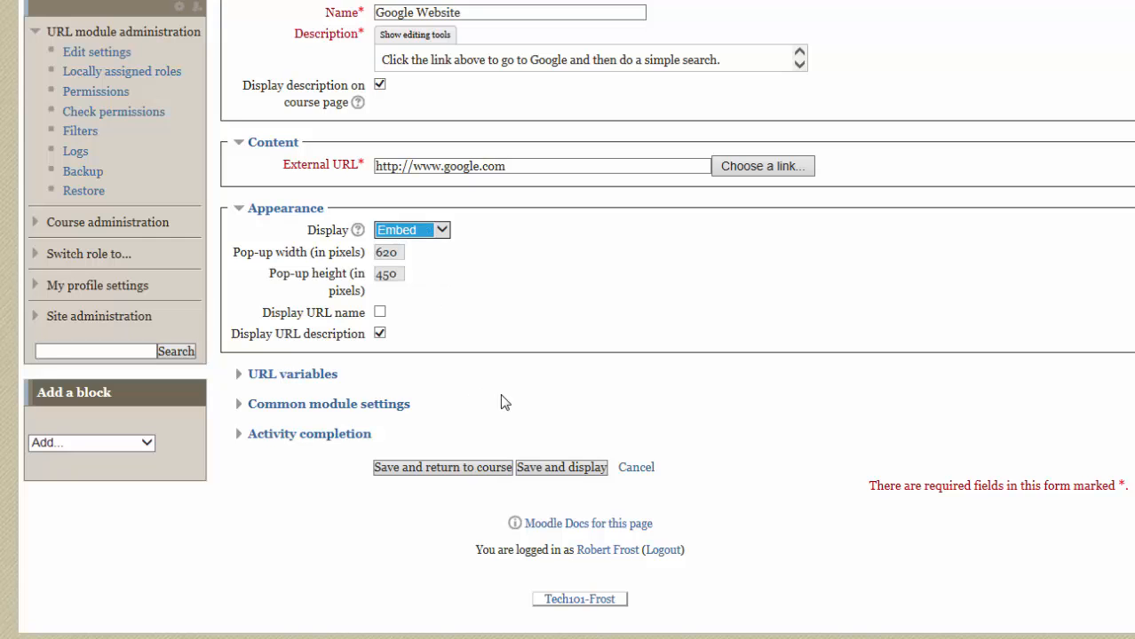
pyautogui.click(479, 471)
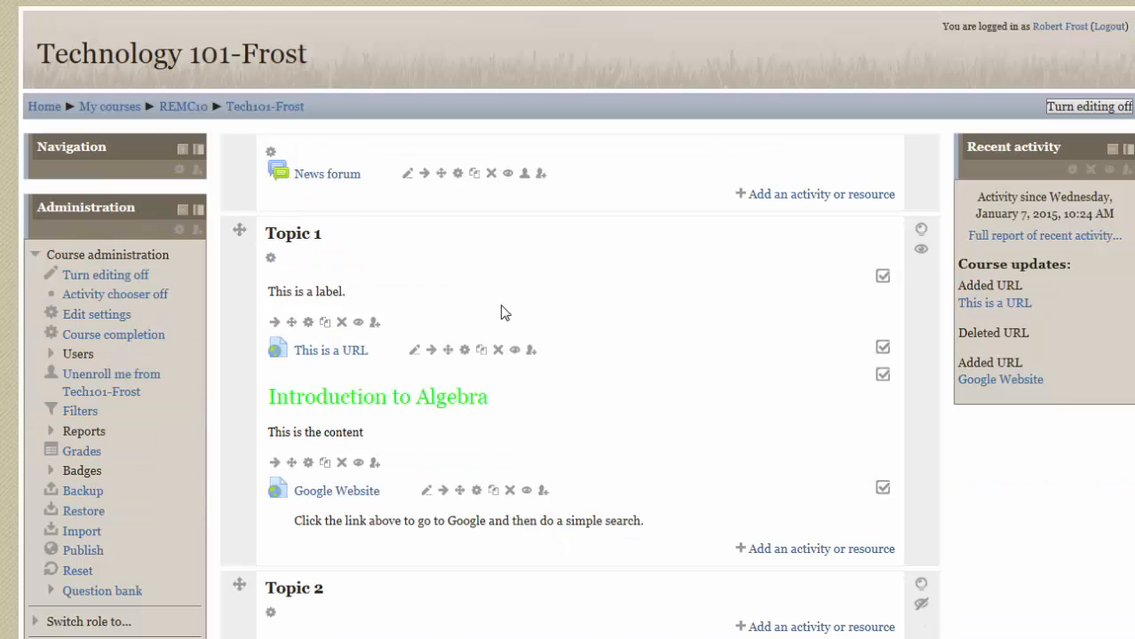
# Open the Google Website link in Topic 1 to check its embedded display, and return to the course.
pyautogui.scroll(-2, 493, 309)
pyautogui.click(353, 256)
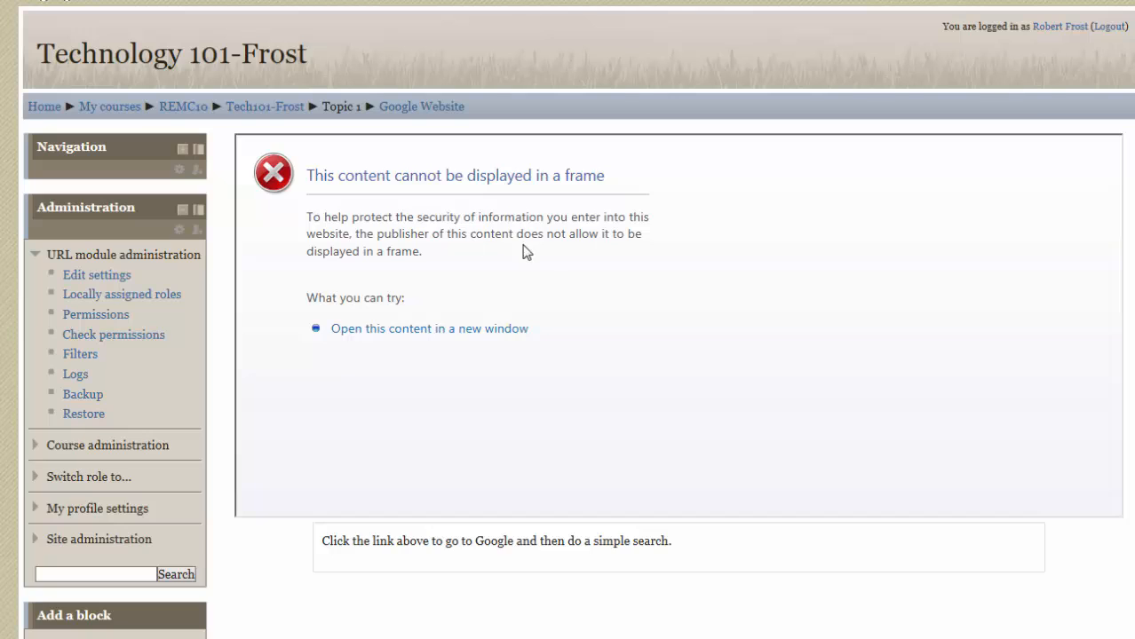
pyautogui.hotkey('alt', 'Left')
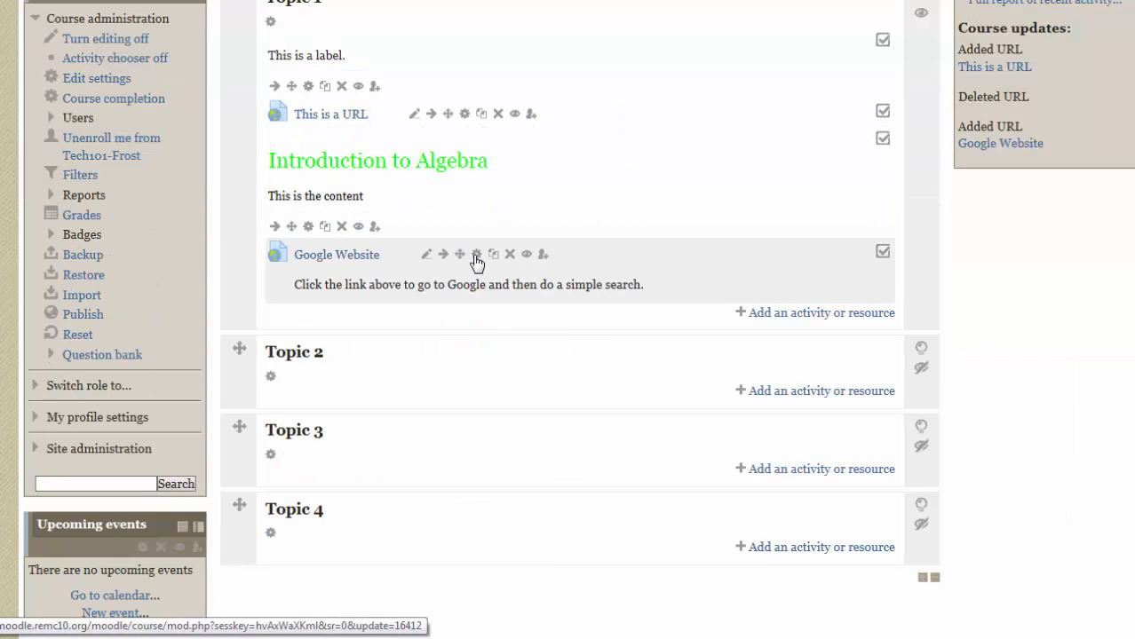
# Set the Google Website resource's display option to Open and save it back to the course.
pyautogui.click(477, 257)
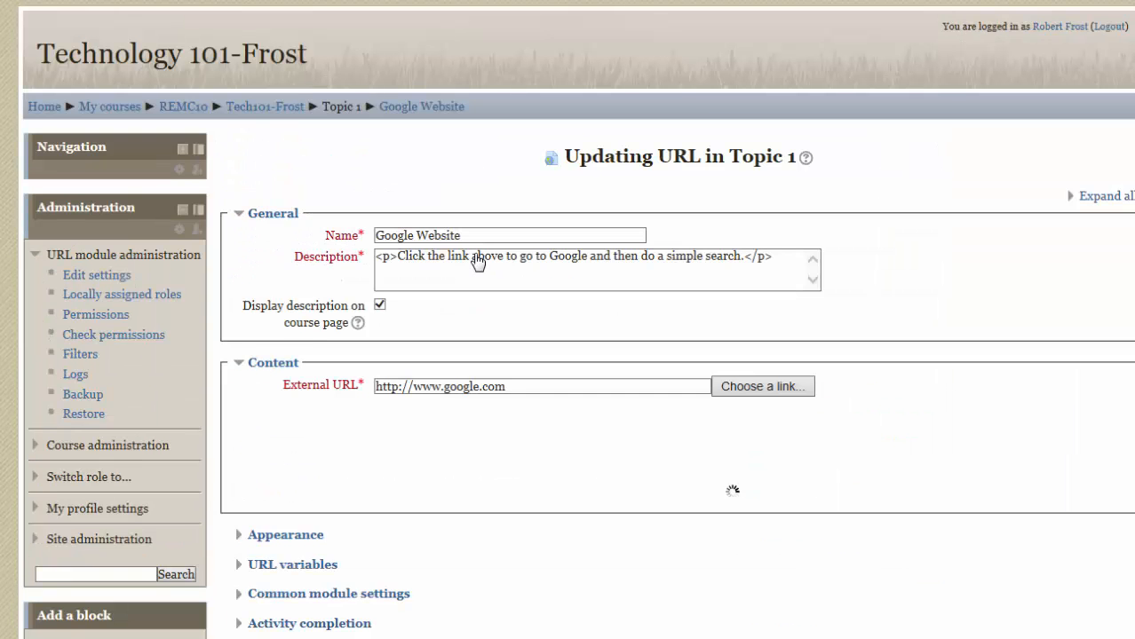
pyautogui.click(302, 433)
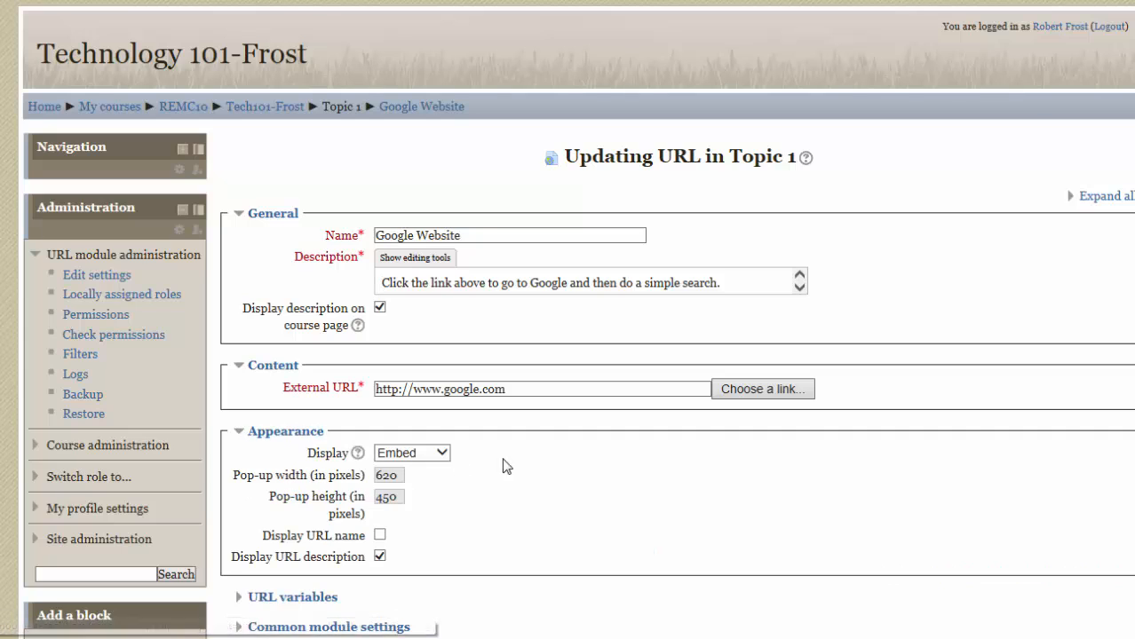
pyautogui.click(427, 456)
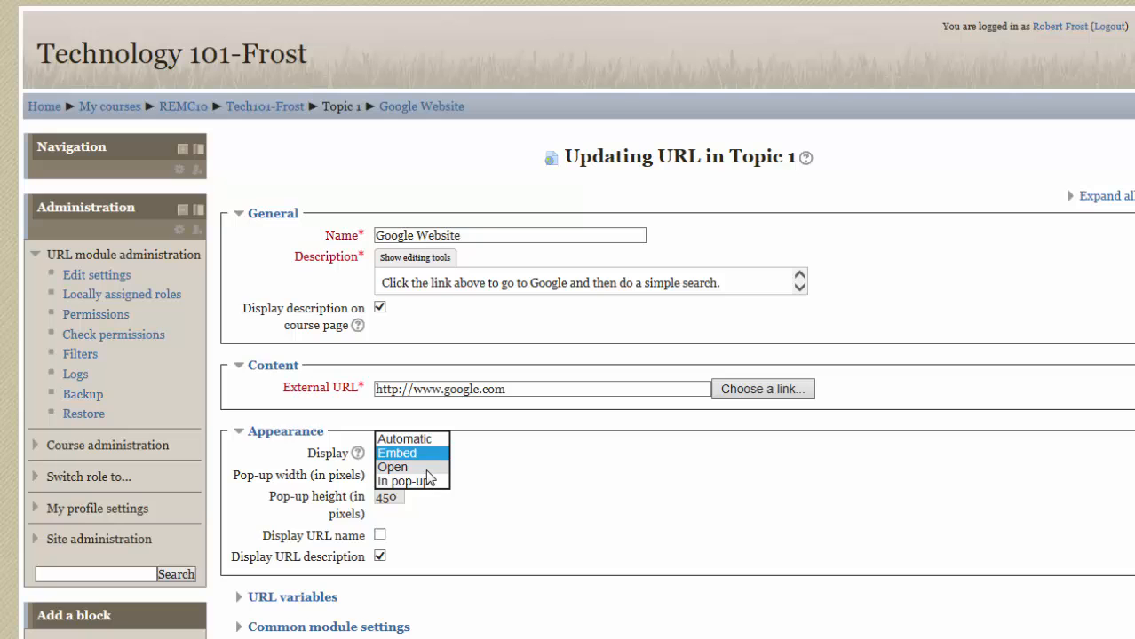
pyautogui.click(427, 468)
pyautogui.scroll(-3, 525, 502)
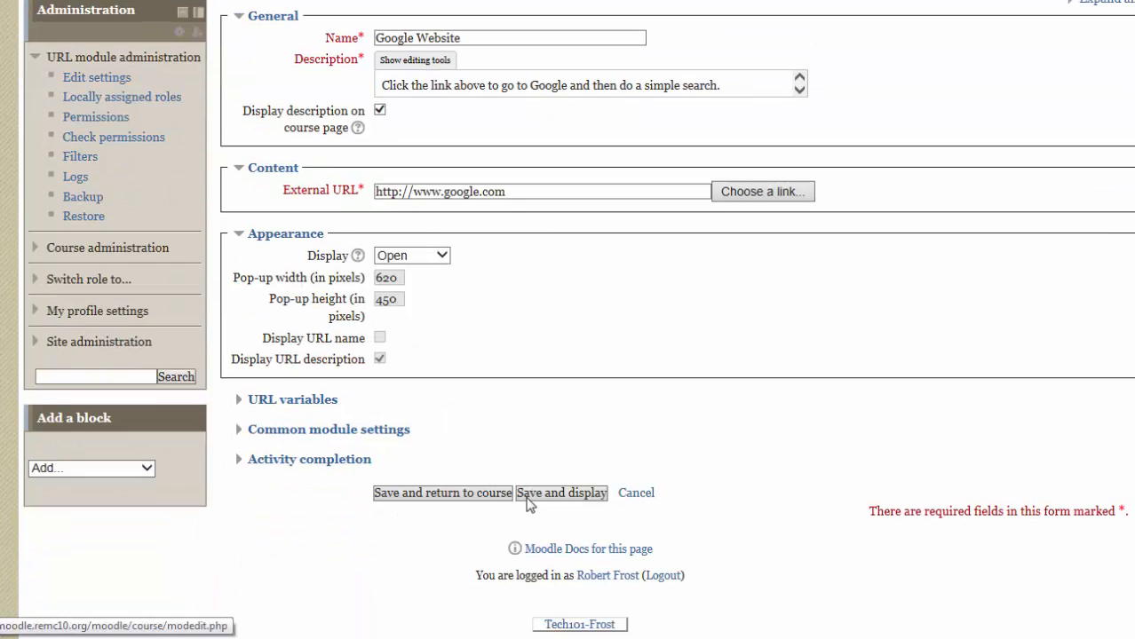
pyautogui.click(468, 494)
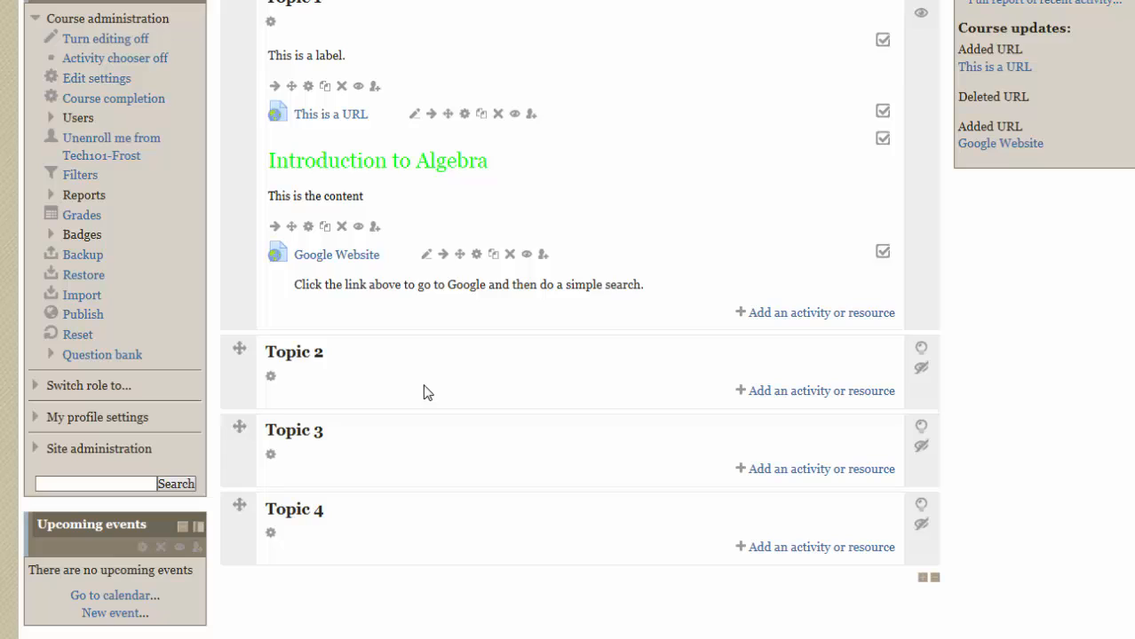
# Open the Google Website link to check how the Open display behaves, and return to the course page.
pyautogui.click(342, 258)
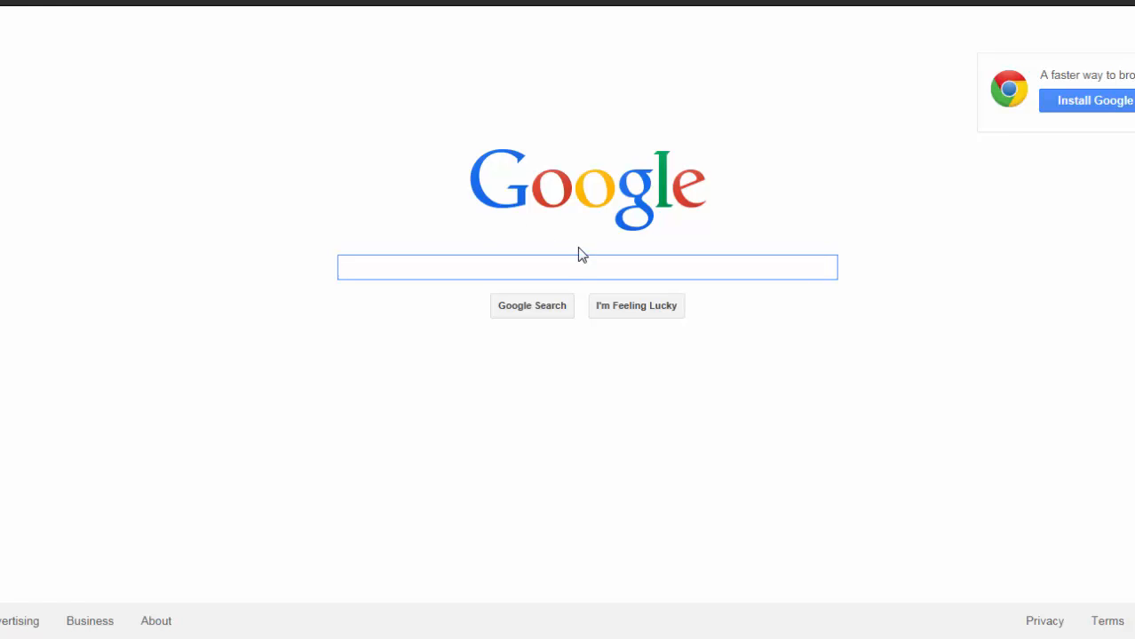
pyautogui.click(12, 4)
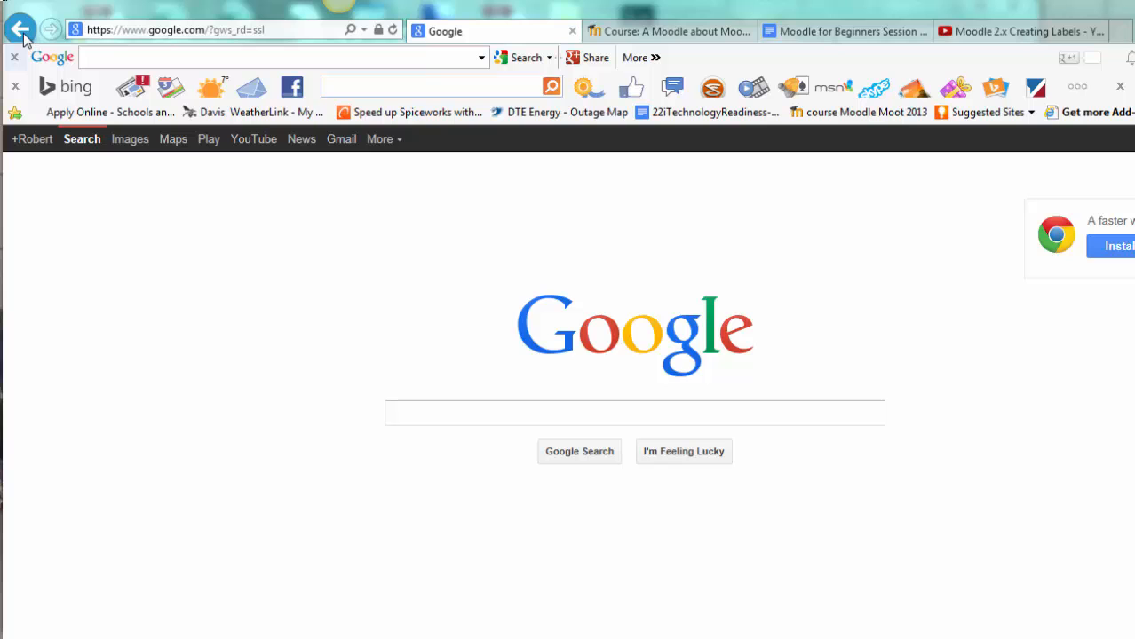
pyautogui.click(22, 33)
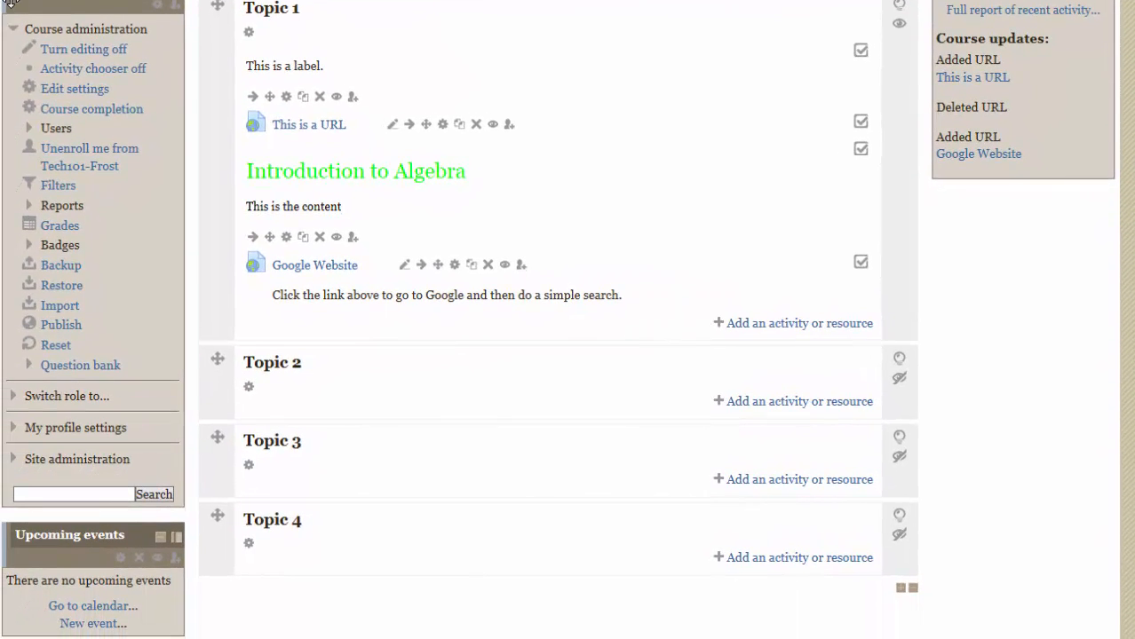
# Set the Google Website resource's display option to In pop-up and save it back to the course.
pyautogui.click(453, 265)
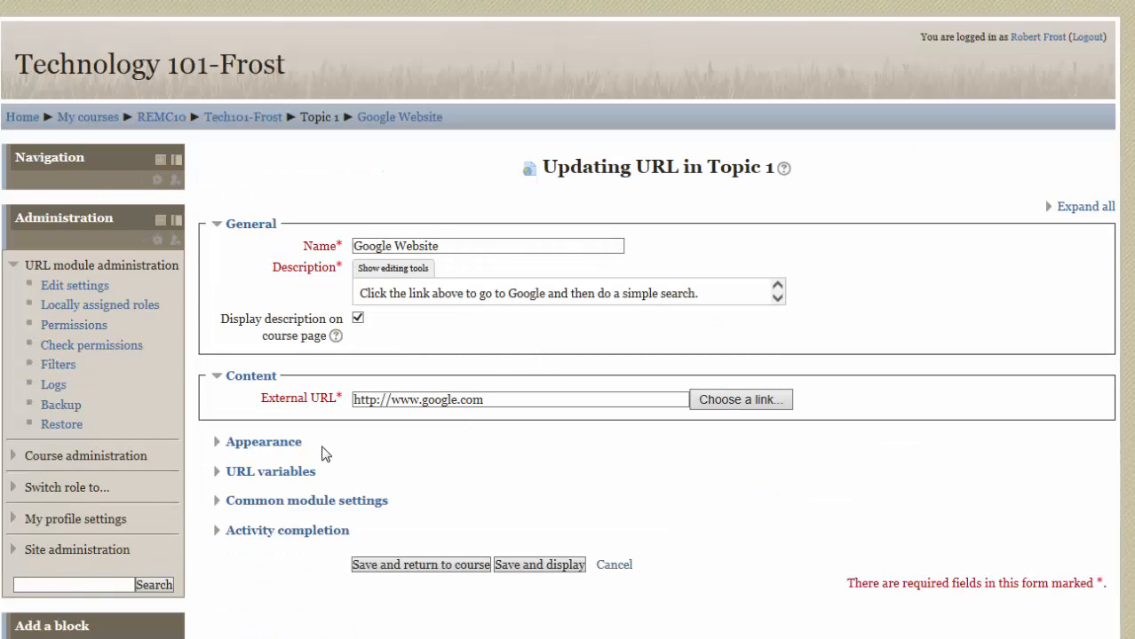
pyautogui.click(323, 449)
pyautogui.click(418, 466)
pyautogui.click(419, 486)
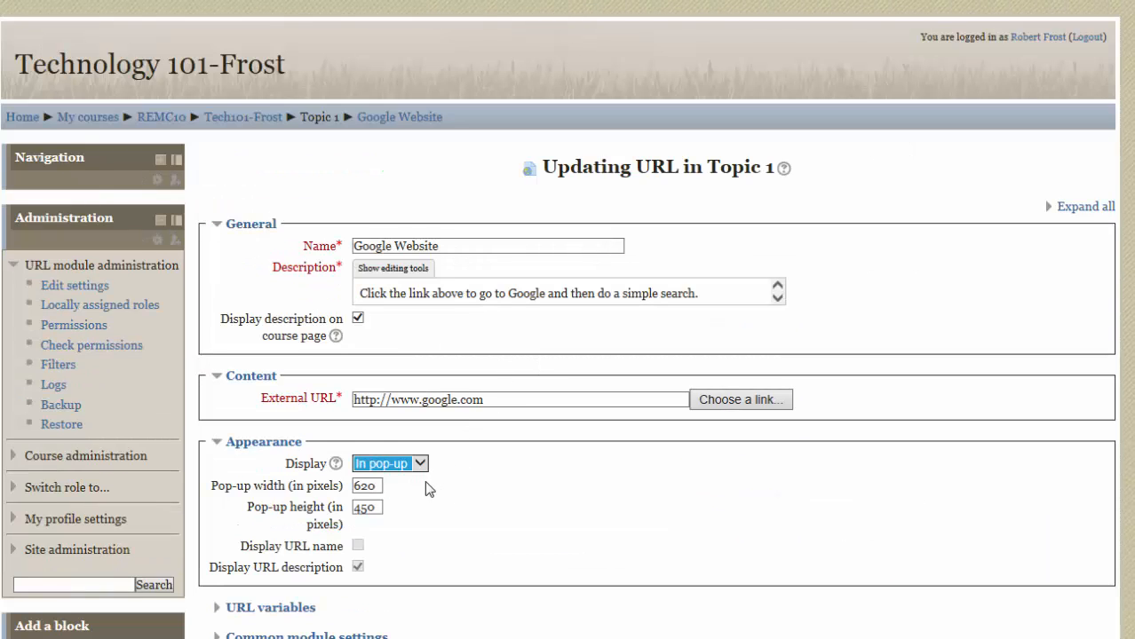
pyautogui.scroll(-3, 506, 488)
pyautogui.click(463, 457)
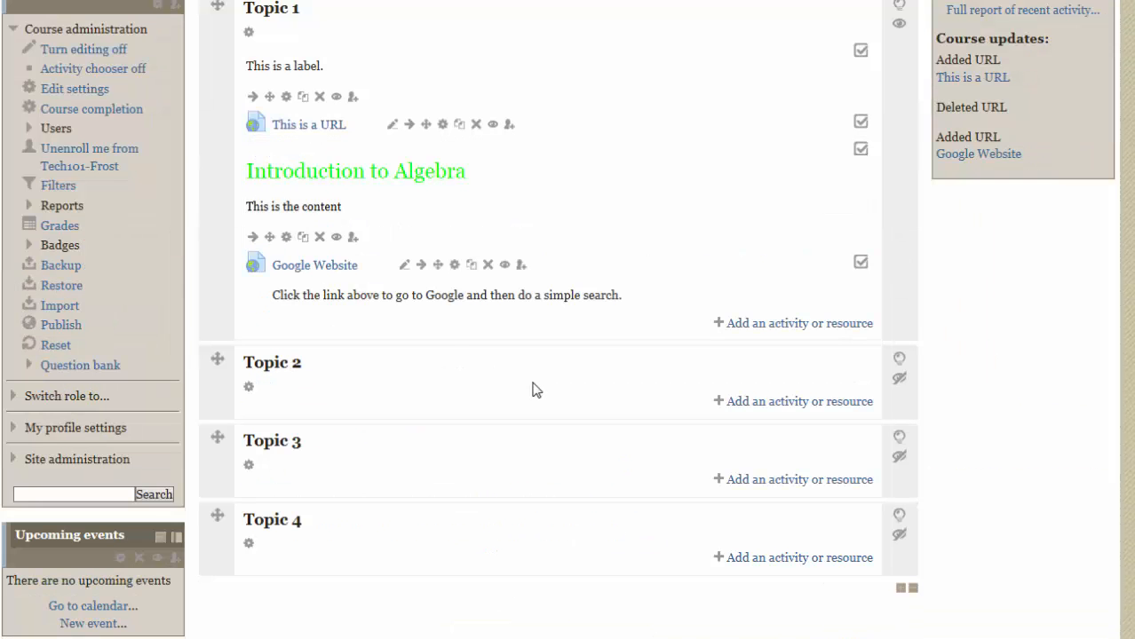
# Open the Google Website link to check its pop-up display, move and enlarge the pop-up window, and close it.
pyautogui.click(341, 266)
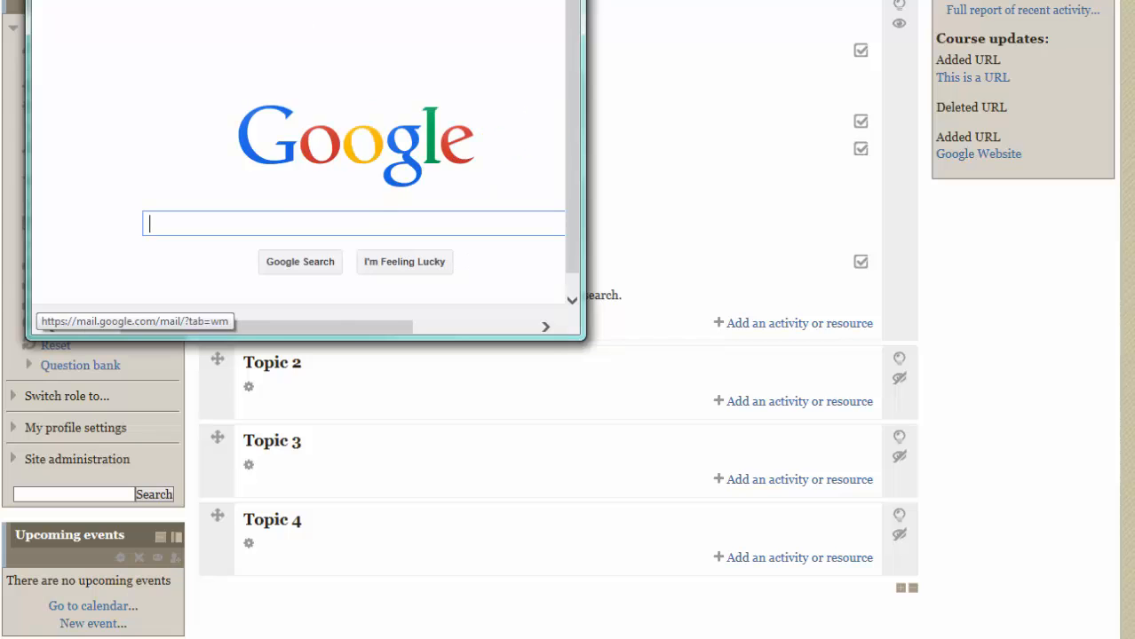
pyautogui.moveTo(258, 0); pyautogui.dragTo(323, 70)
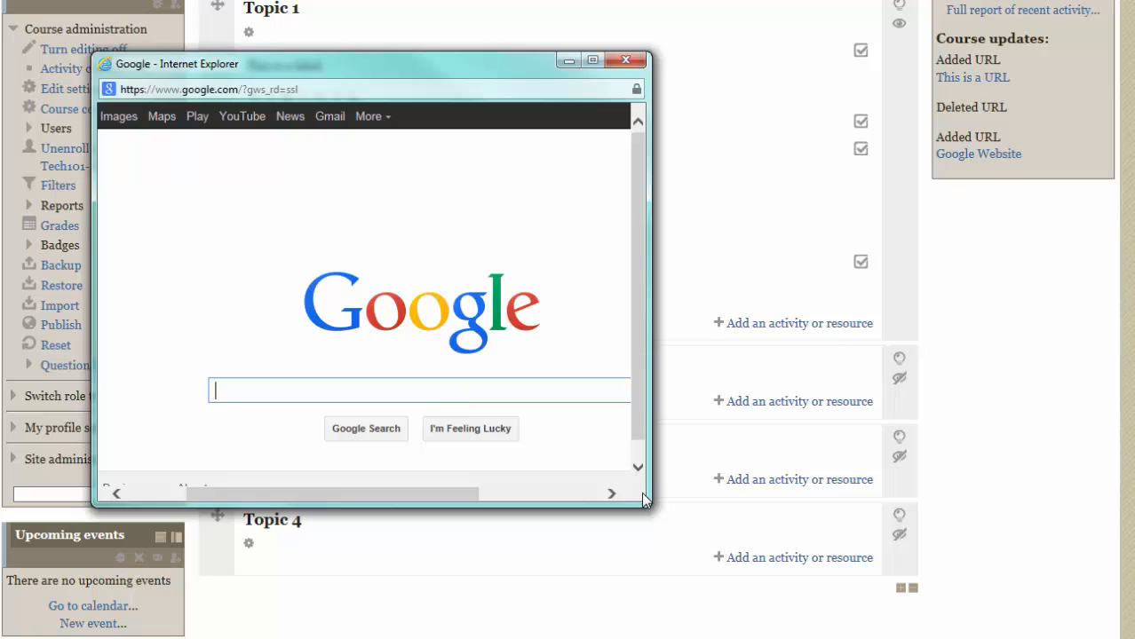
pyautogui.moveTo(647, 505); pyautogui.dragTo(889, 558)
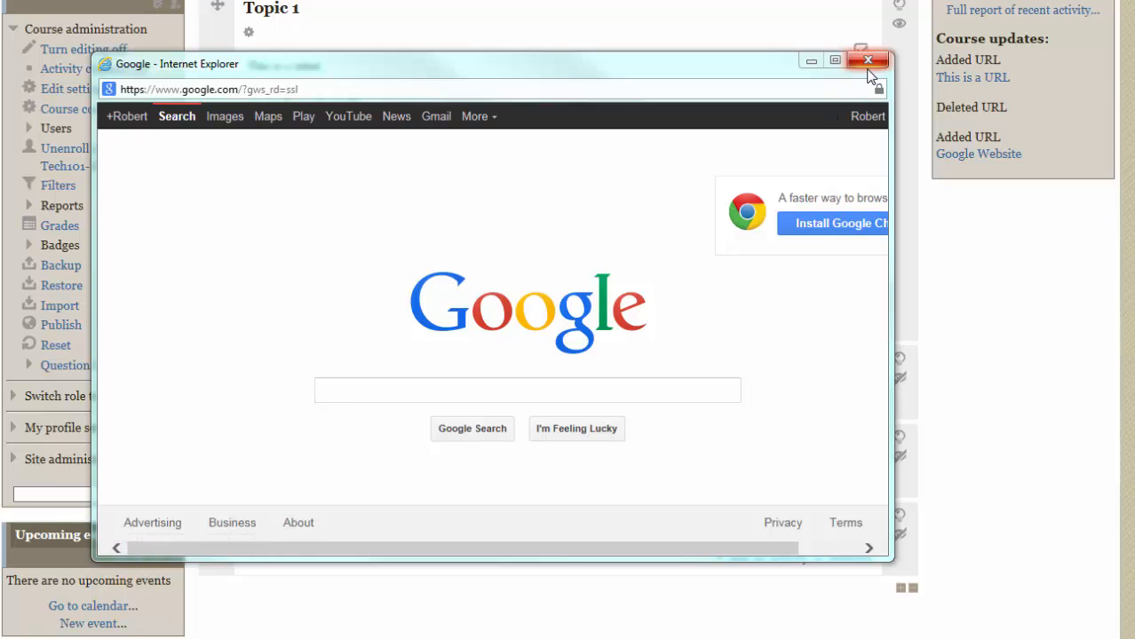
pyautogui.click(868, 60)
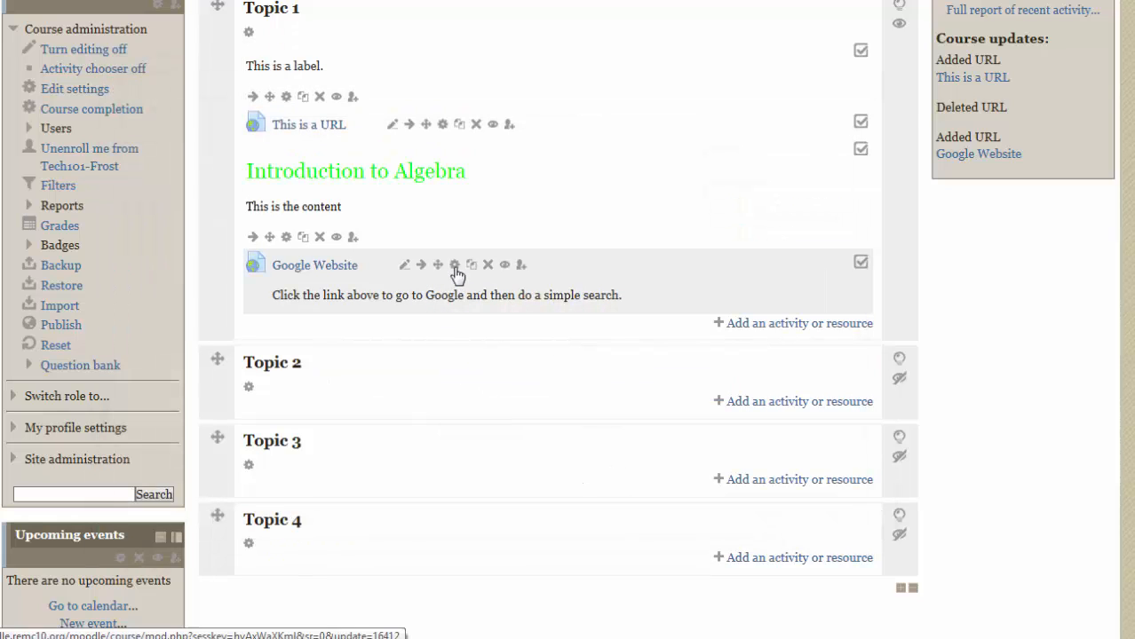
# Reopen the Google Website resource's appearance settings and review the available display options without changing the selection.
pyautogui.click(454, 267)
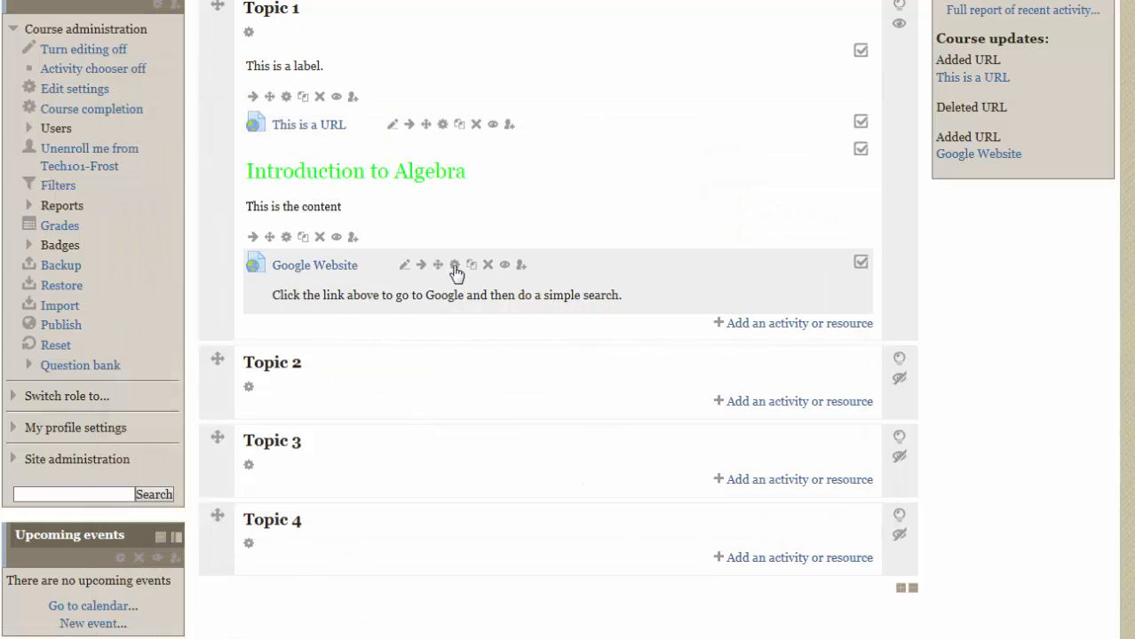
pyautogui.click(293, 444)
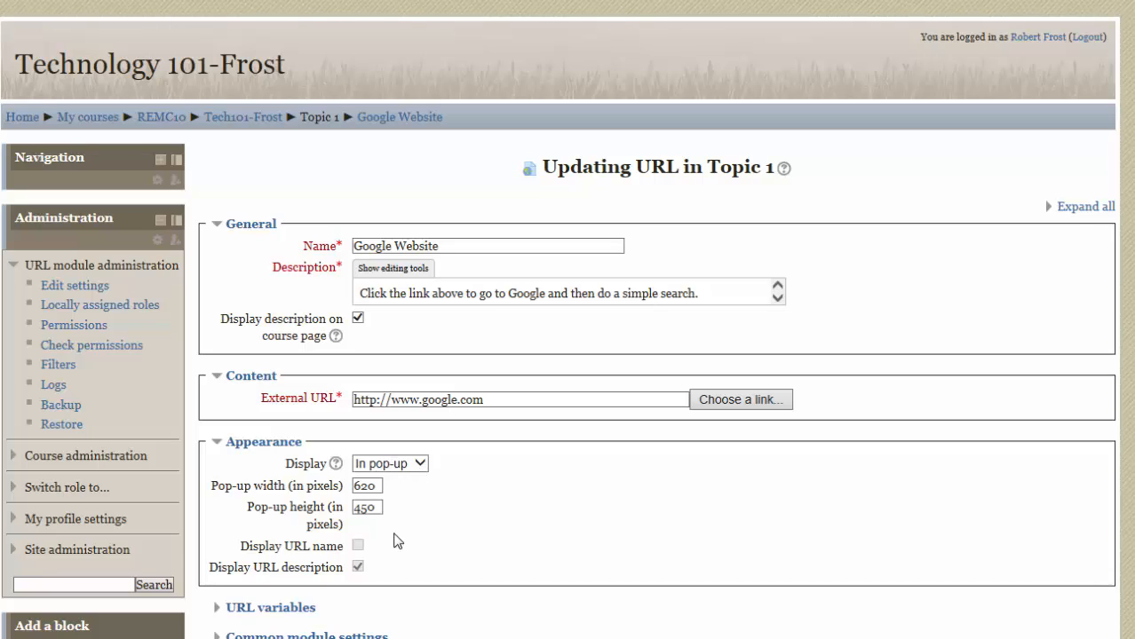
pyautogui.click(421, 465)
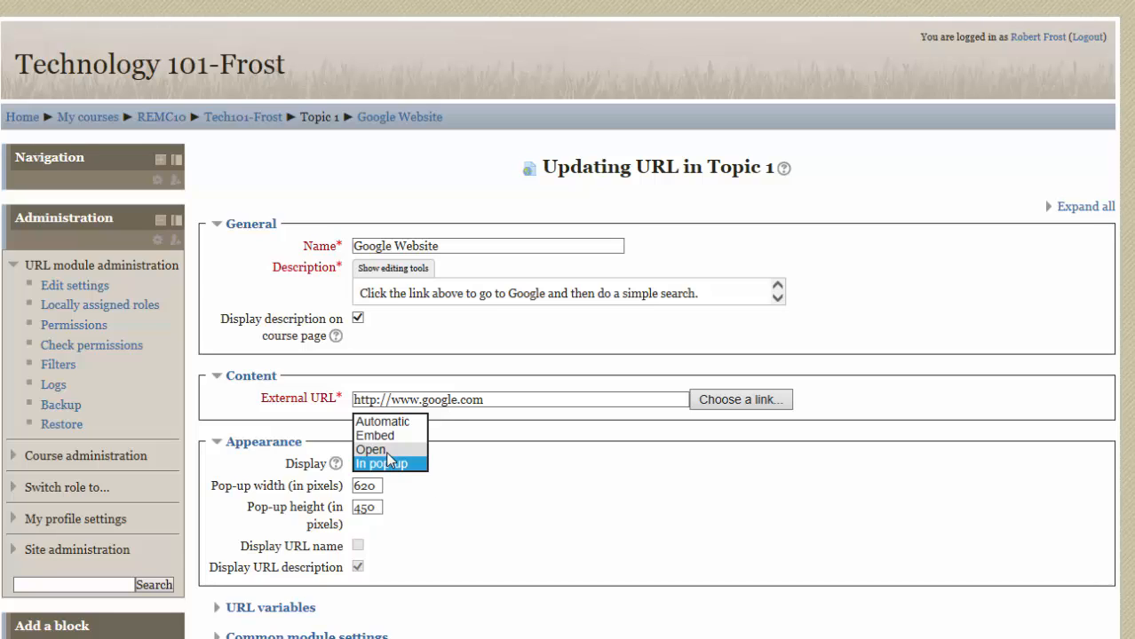
pyautogui.click(469, 513)
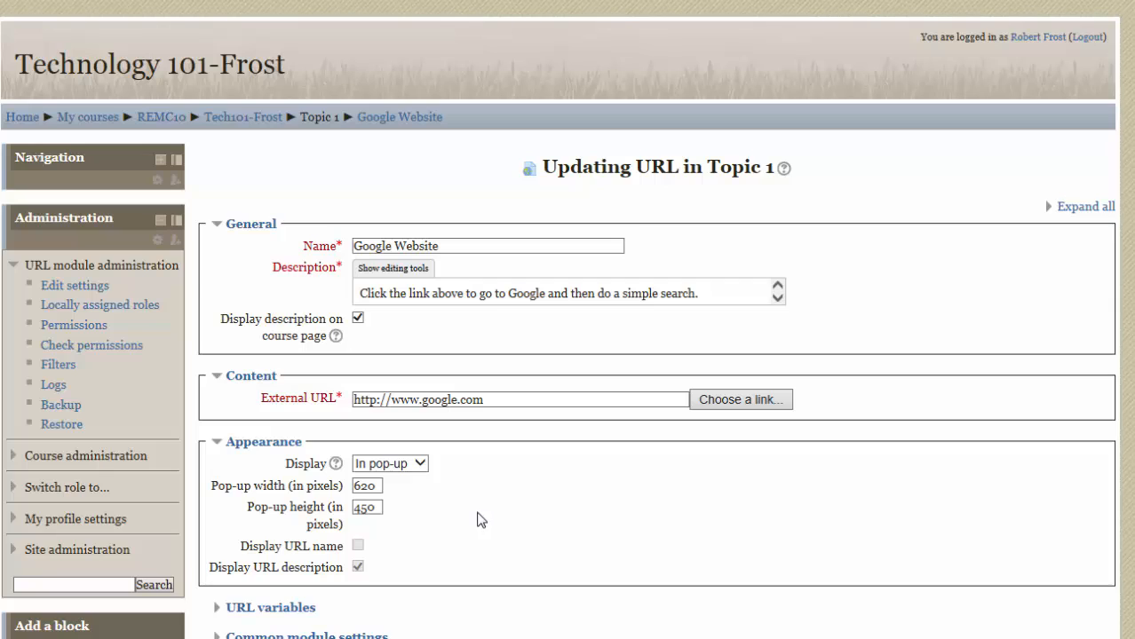